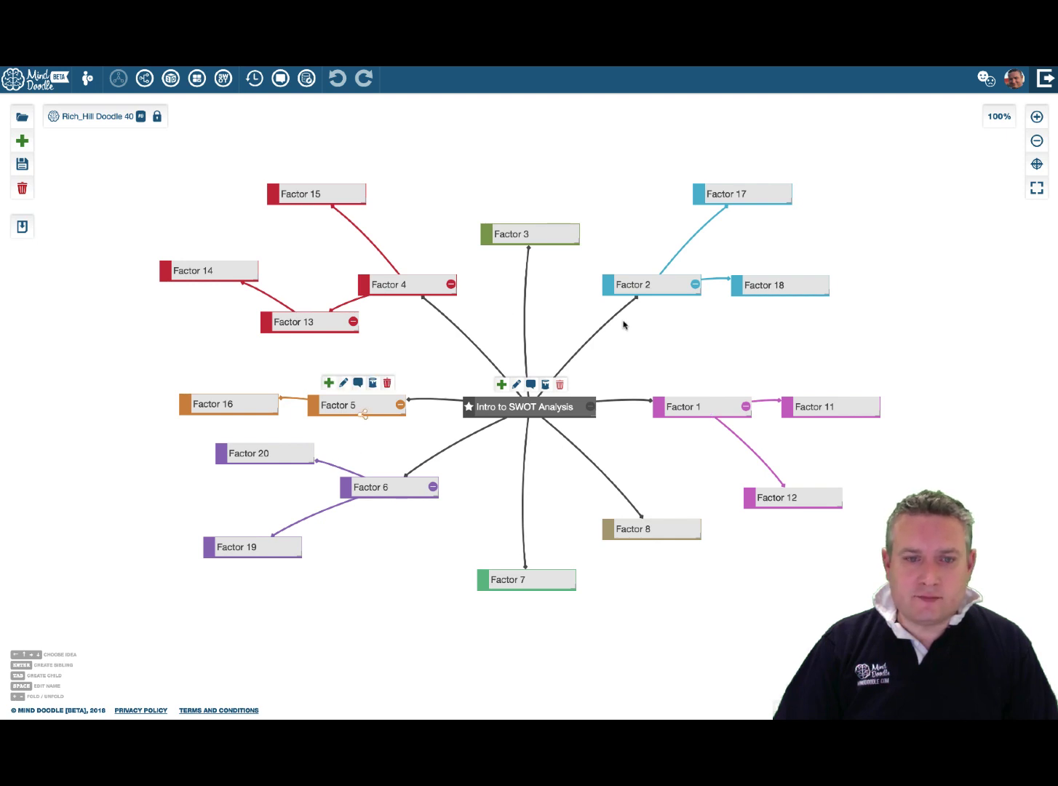
- Open the SWOT Analysis board with five Strengths, four Weaknesses, seven Opportunities and two Threats
click(224, 82)
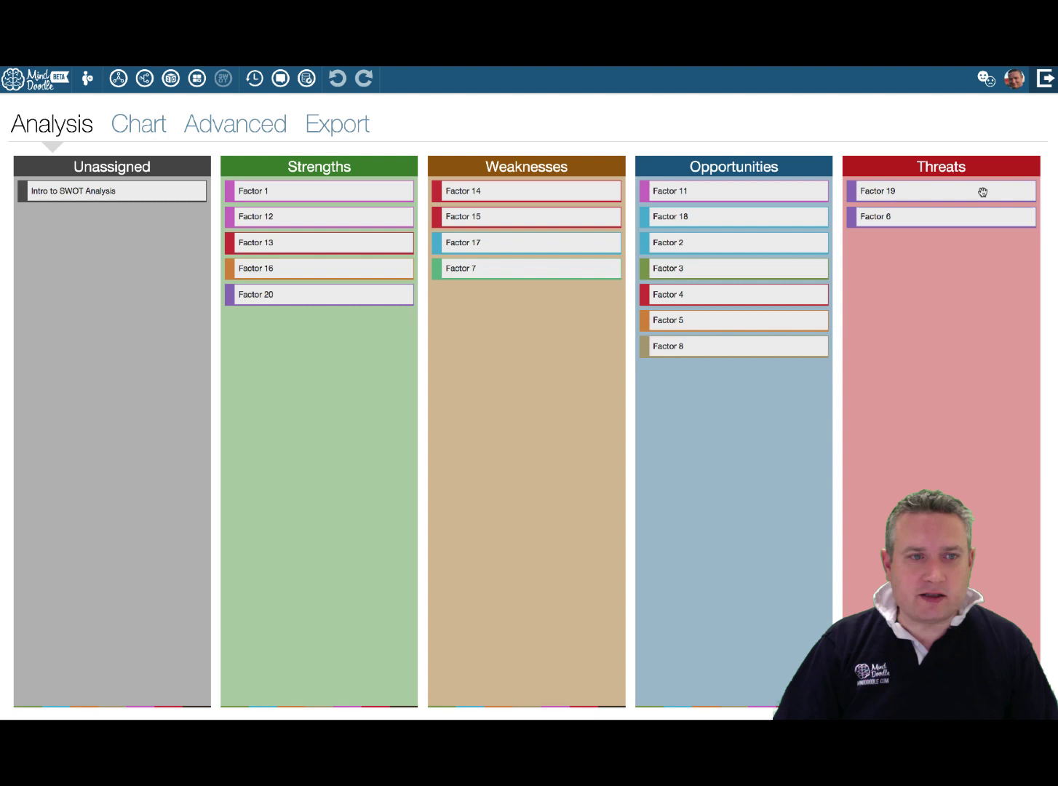
- Rotate and tilt the 3D SWOT chart to view the factors, then show the Strengths ratings table
click(144, 128)
drag(655, 486, 447, 526)
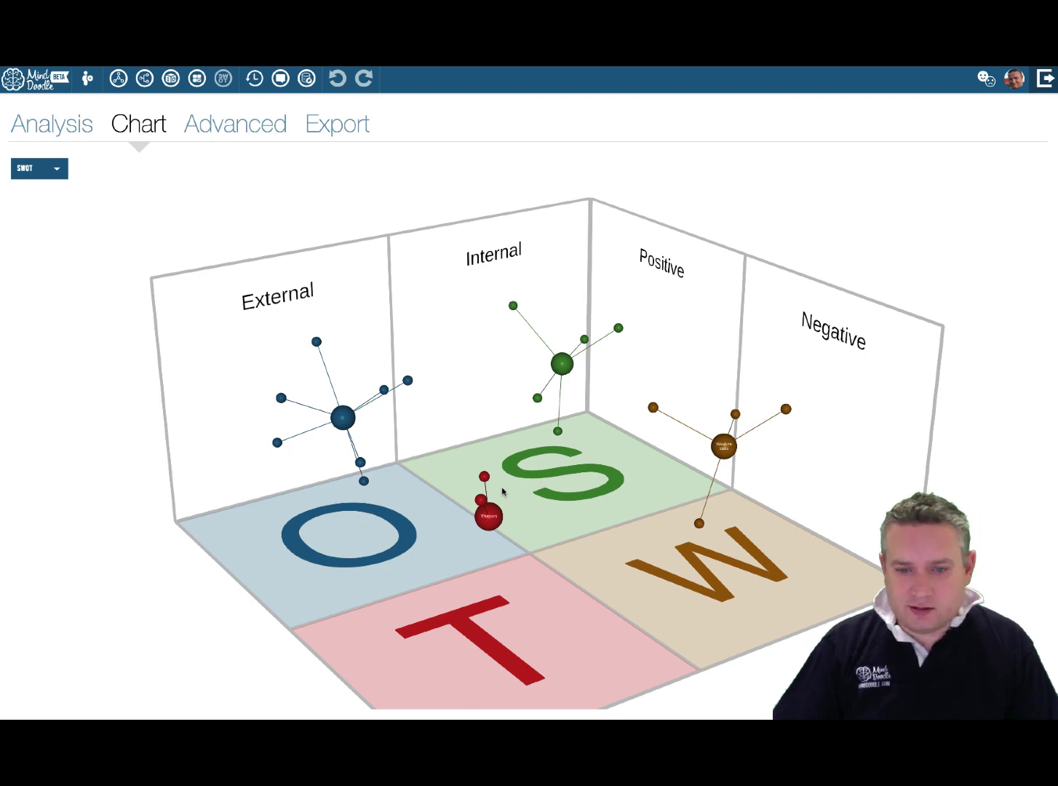
drag(497, 588, 803, 581)
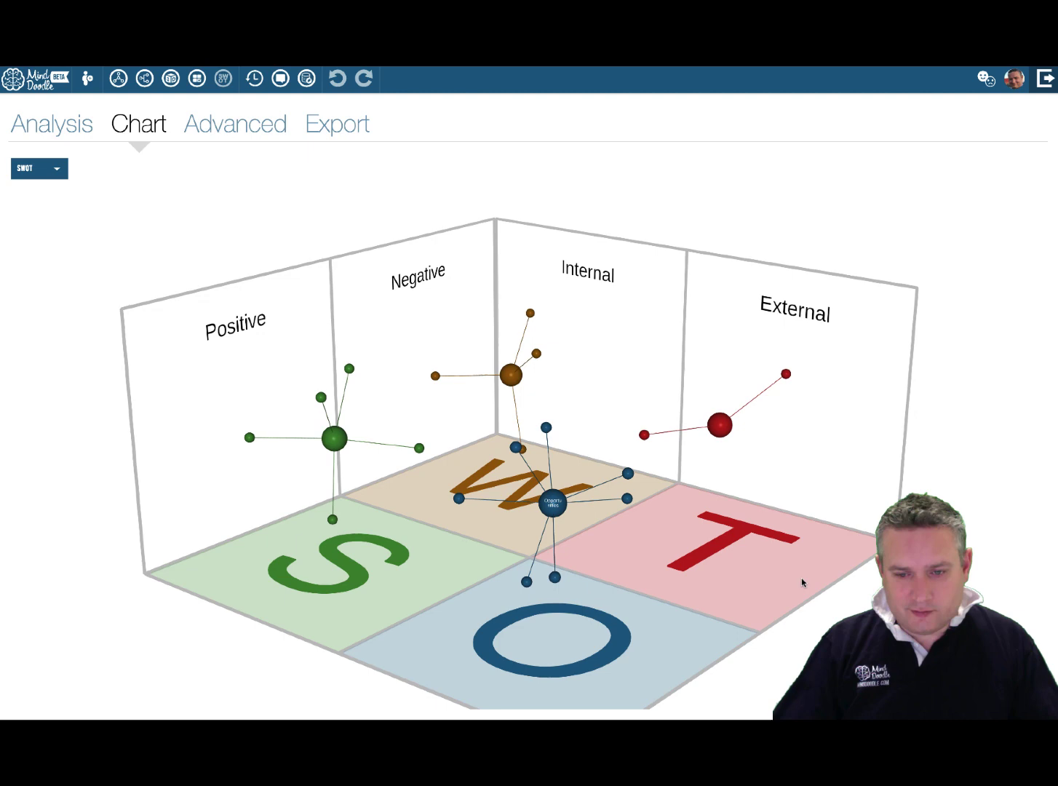
drag(772, 458, 629, 409)
click(265, 123)
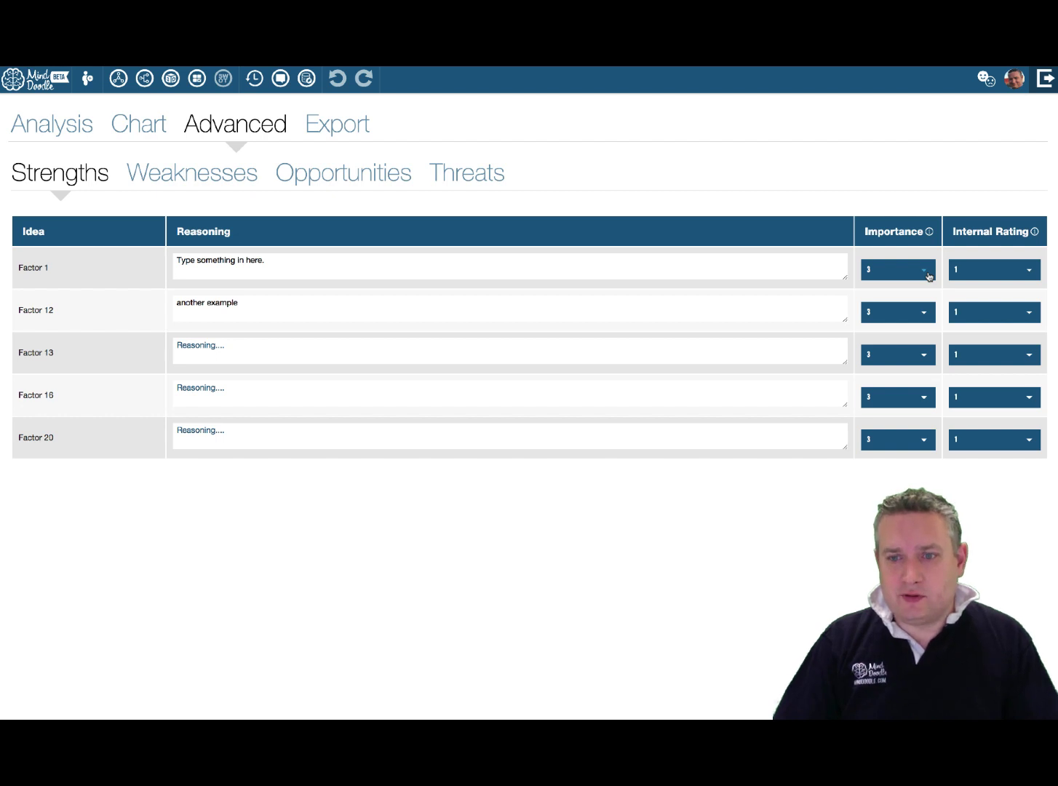
- Set strengths importance: Factor 1 to 5, Factor 13 to 4, Factor 16 to 2
click(927, 274)
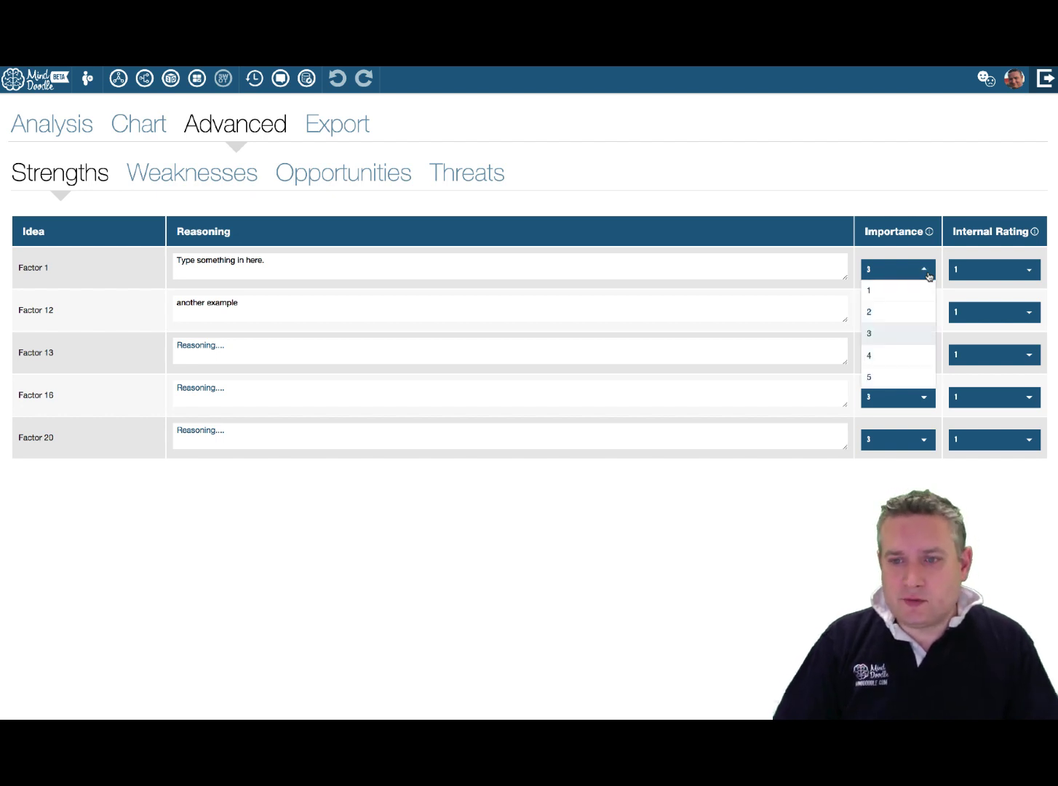
click(927, 275)
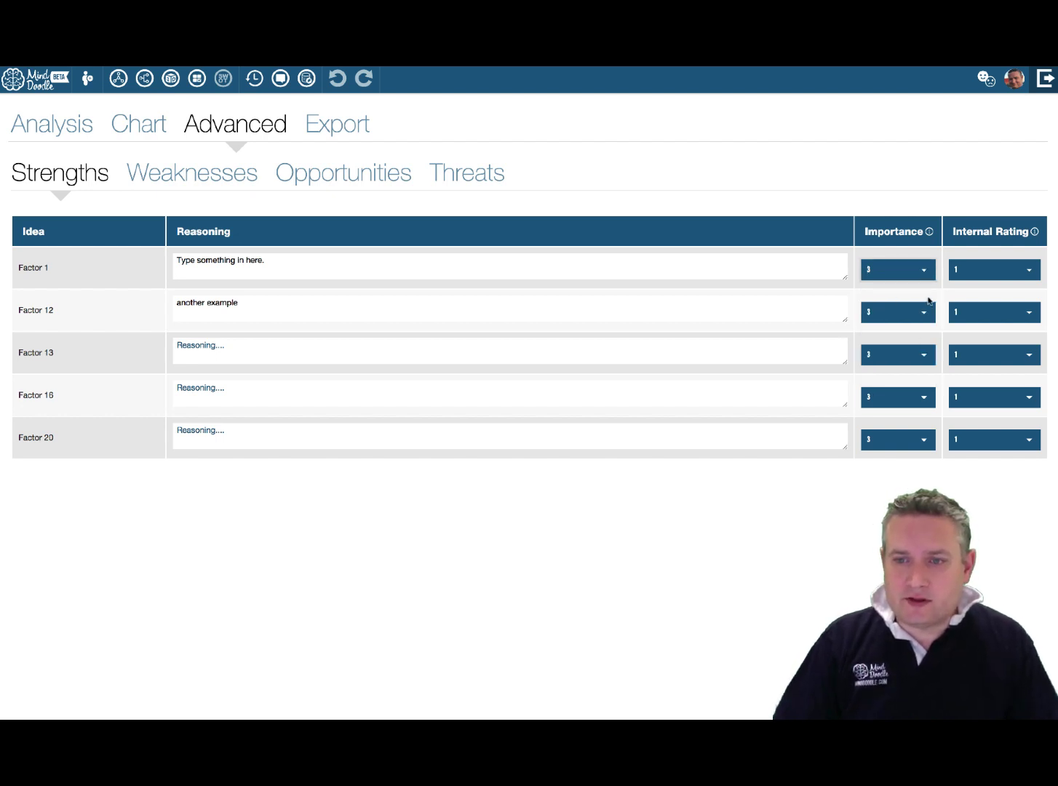
click(927, 274)
click(907, 380)
click(910, 359)
click(893, 440)
click(917, 402)
click(890, 440)
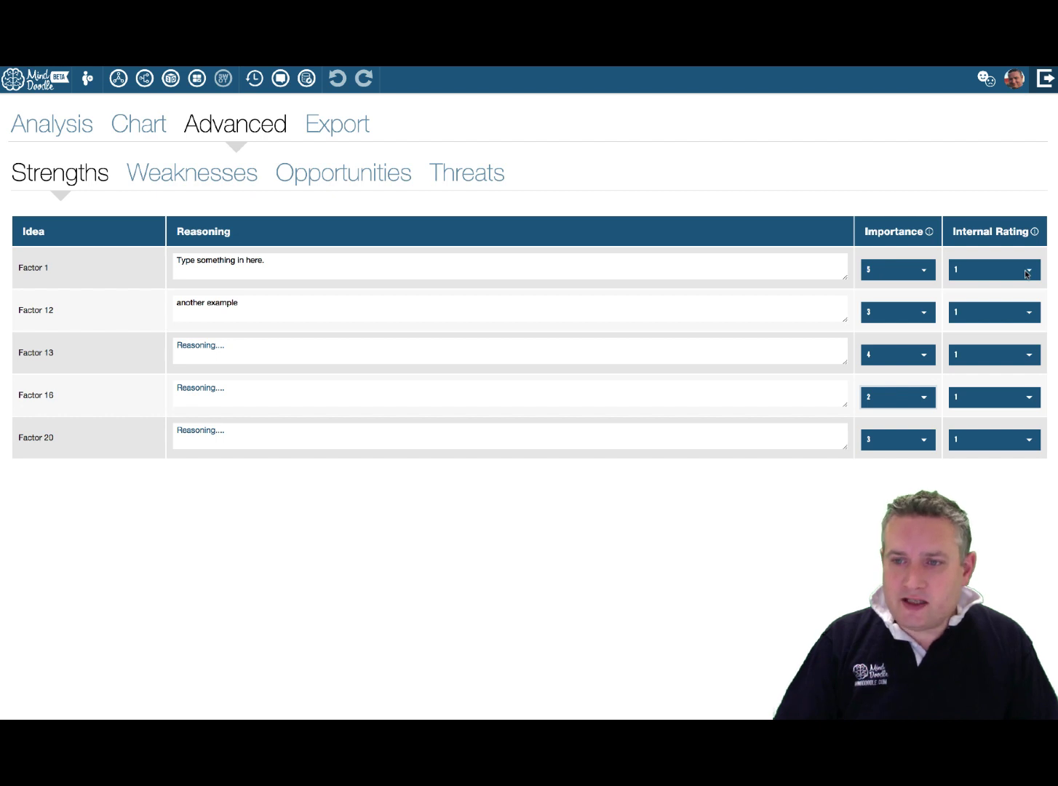
- Set strengths internal ratings: Factor 1 to 3, Factor 12 to 3, Factor 16 to 2
click(1026, 271)
click(1000, 335)
click(1019, 315)
click(1000, 377)
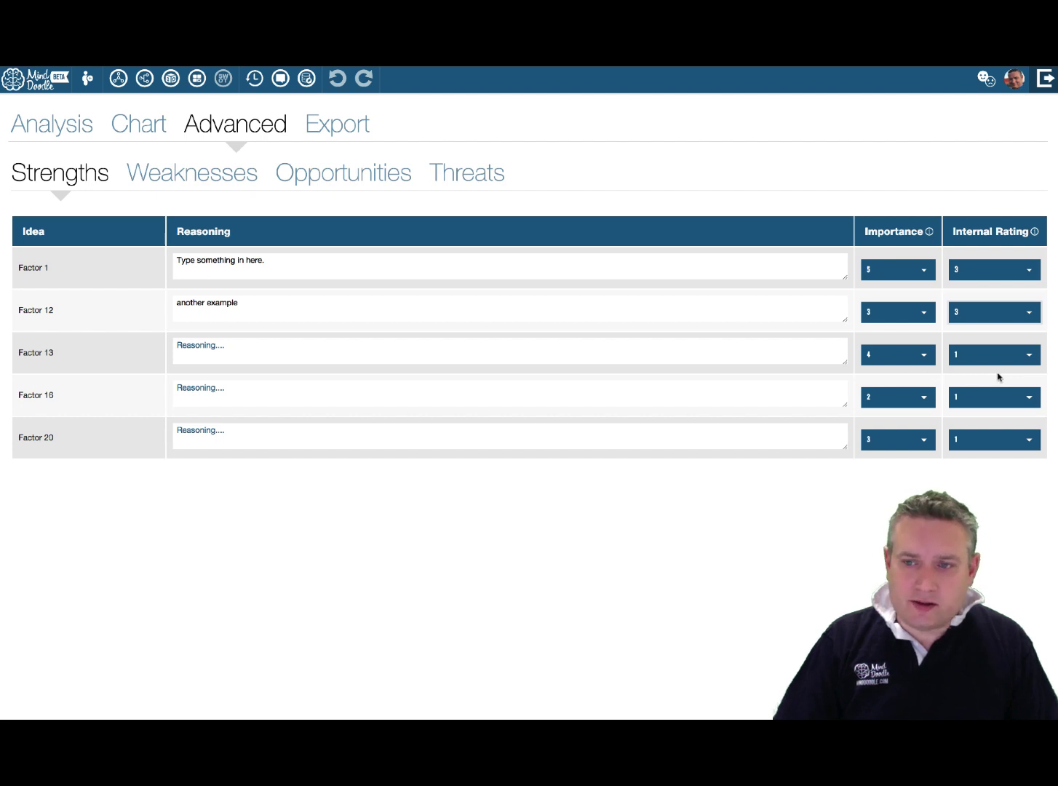
click(1001, 399)
click(981, 441)
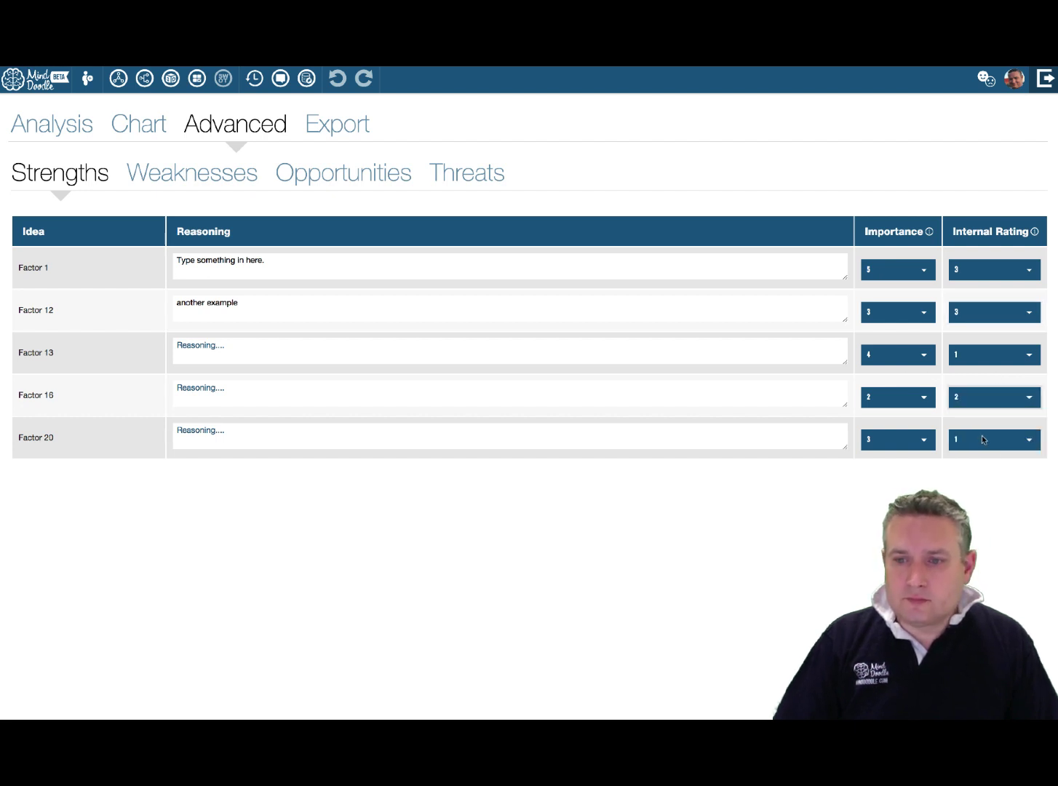
- Rate opportunities: Factor 11 importance 5, likelihood 3; Factor 18 importance 4; adjust Factor 5's likelihood
click(373, 175)
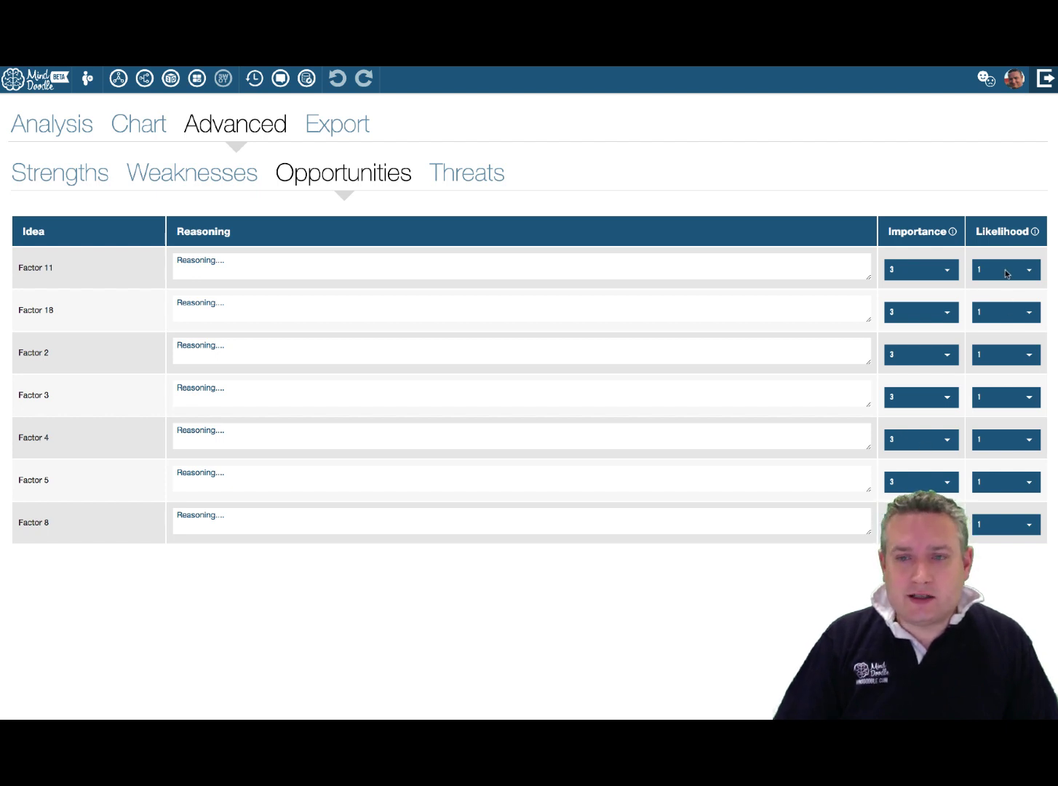
click(1007, 272)
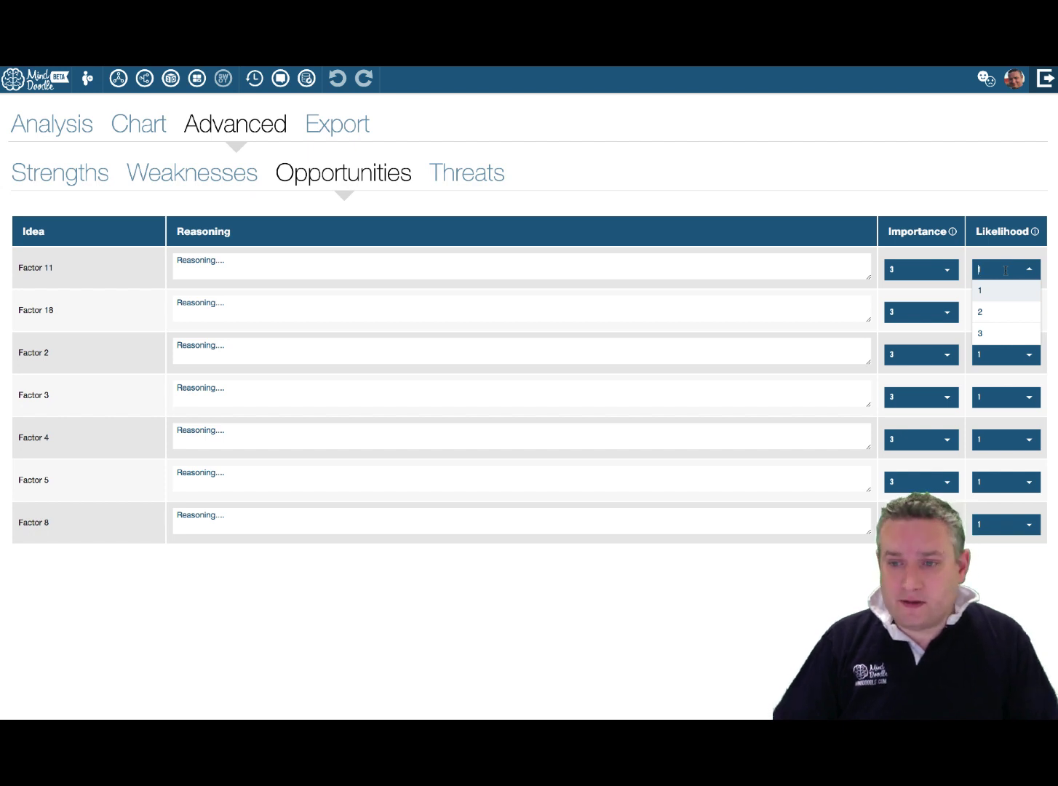
click(1002, 333)
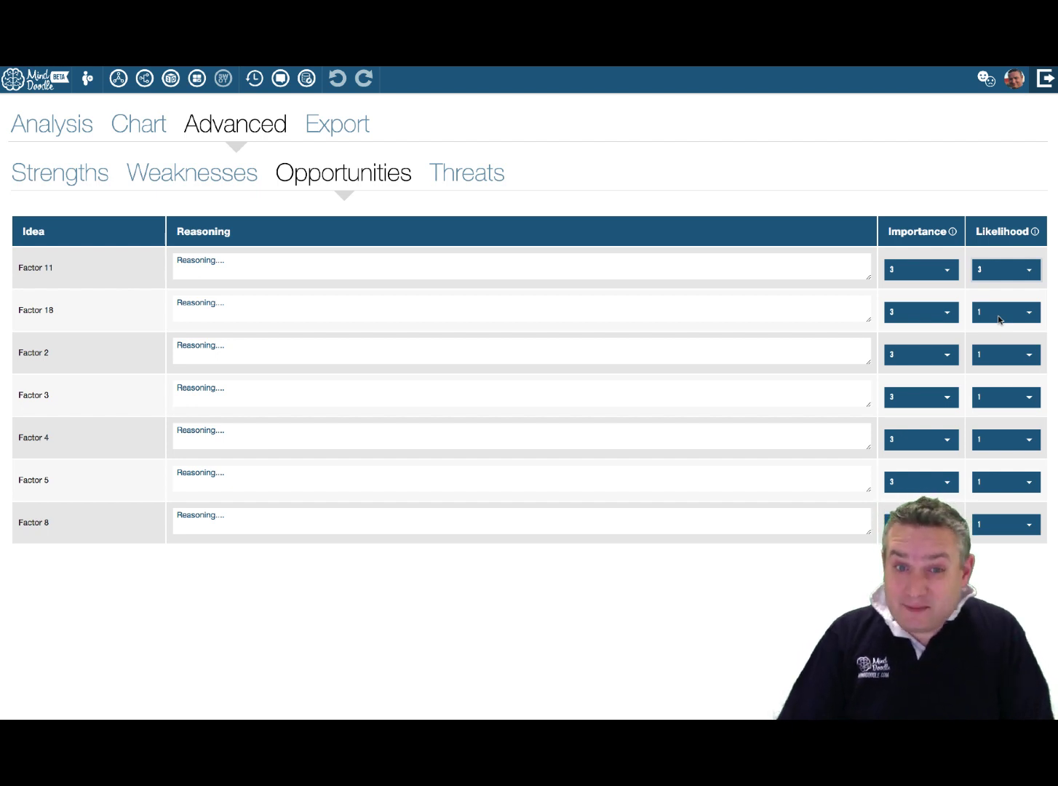
click(941, 319)
click(926, 401)
click(921, 274)
click(922, 378)
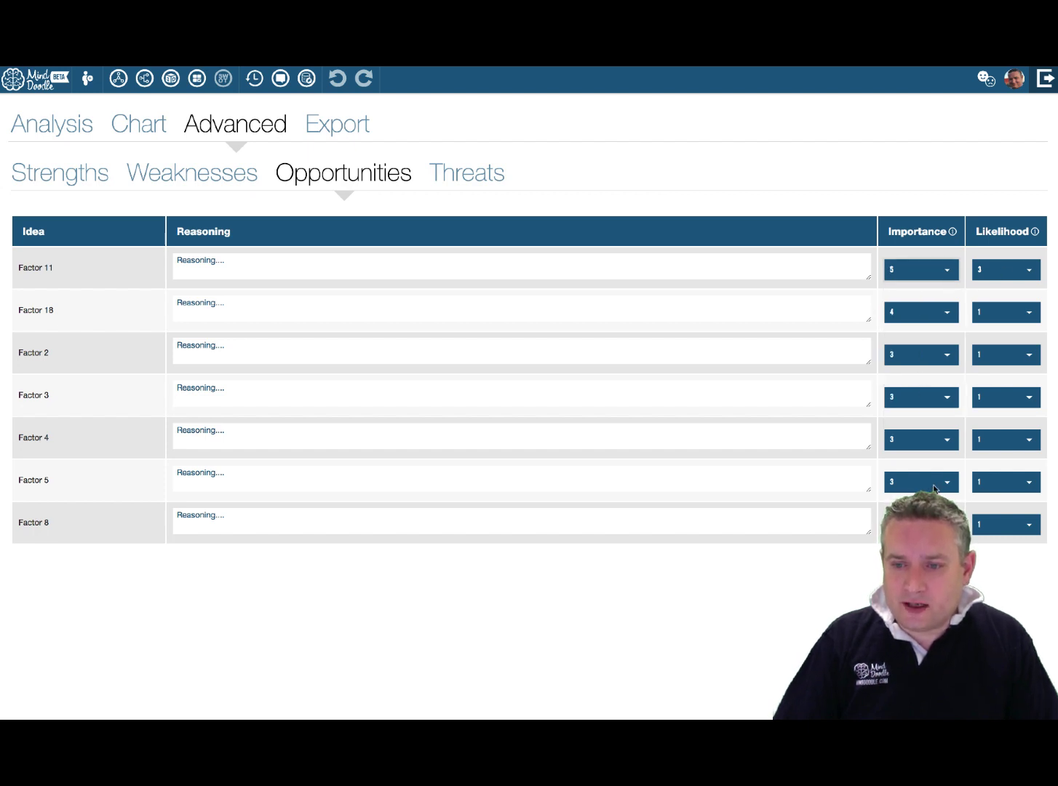
click(934, 485)
click(1003, 488)
click(1000, 548)
- Rate threats Factors 19 and 6 at importance 5, likelihood 3, and return to the 3D chart
click(487, 182)
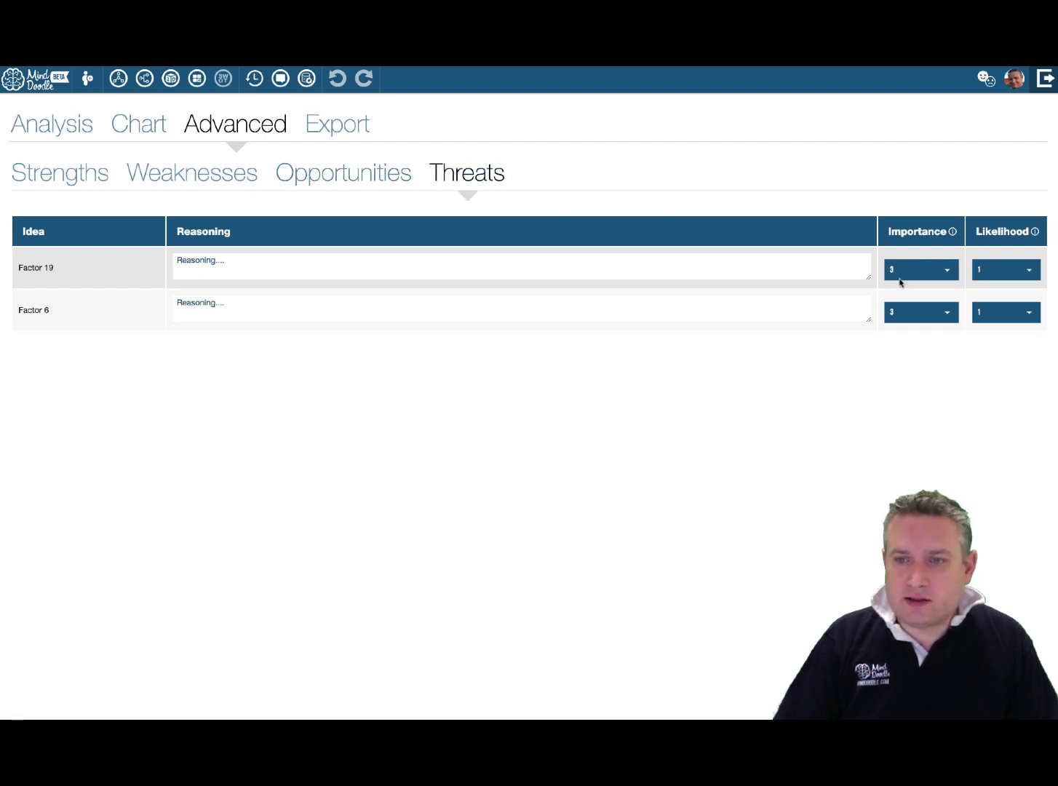
click(919, 270)
click(920, 378)
click(931, 314)
click(926, 416)
click(1007, 274)
click(1004, 333)
click(1005, 312)
click(1001, 375)
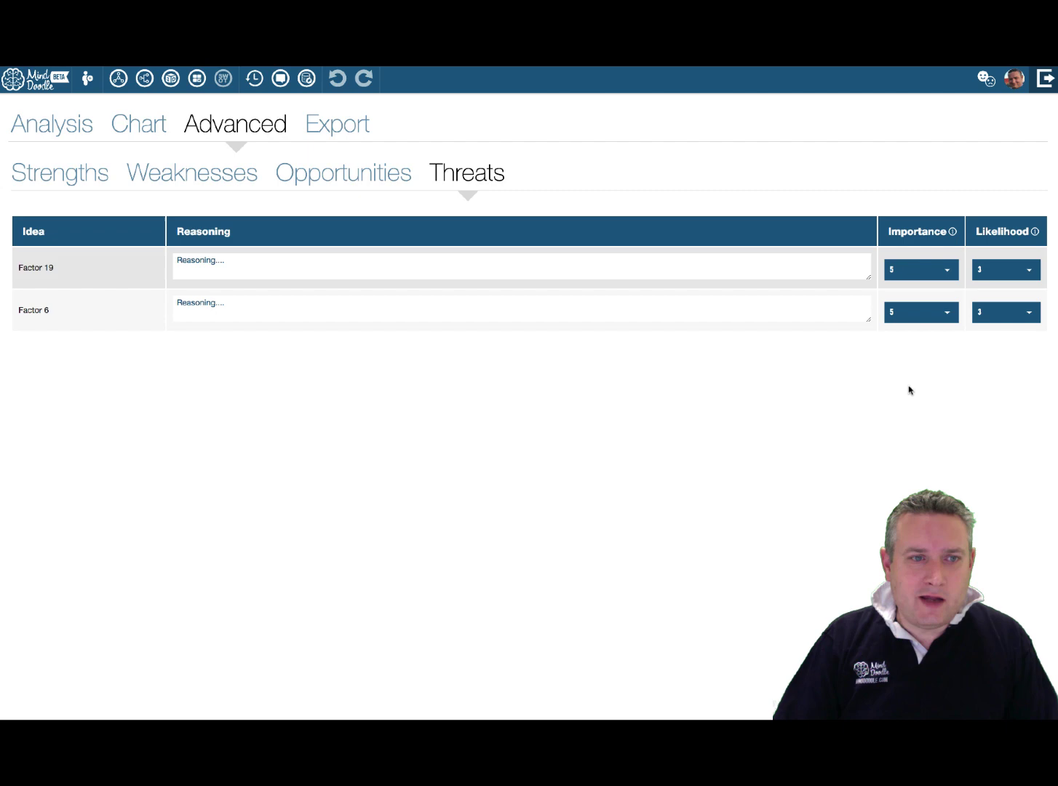
click(153, 132)
- Rate weakness Factor 14 with importance 3 and internal rating 1 on the chart
drag(721, 553, 533, 562)
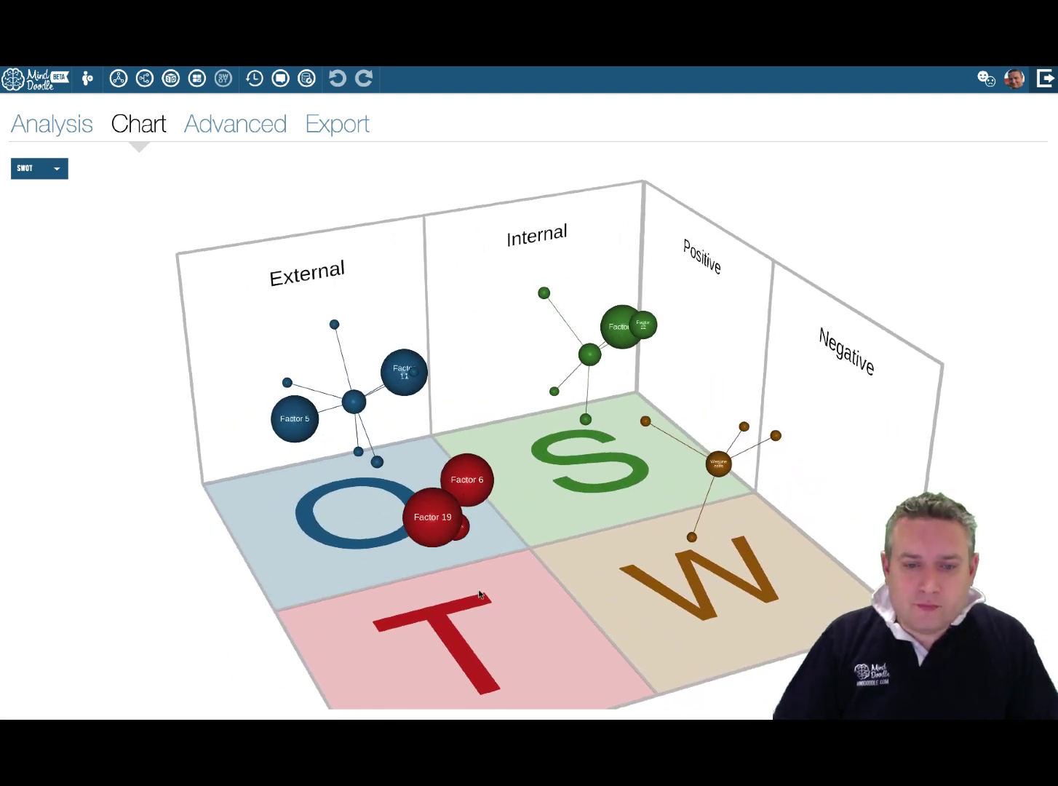
drag(481, 595, 437, 586)
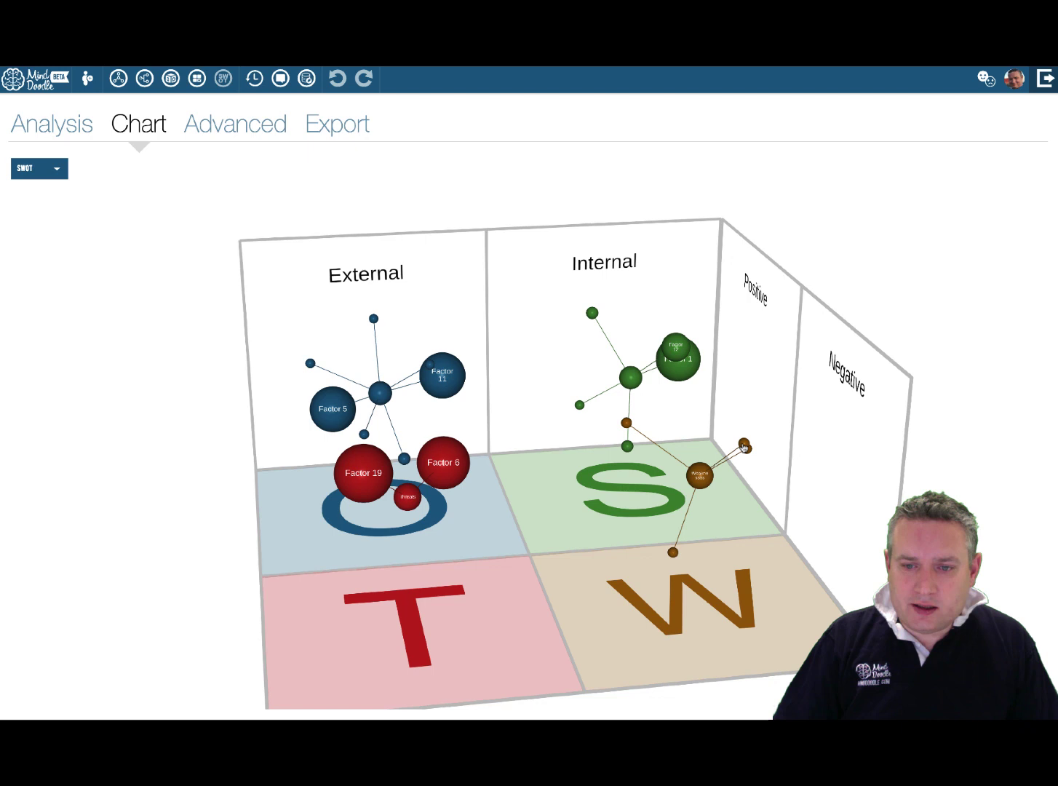
click(744, 444)
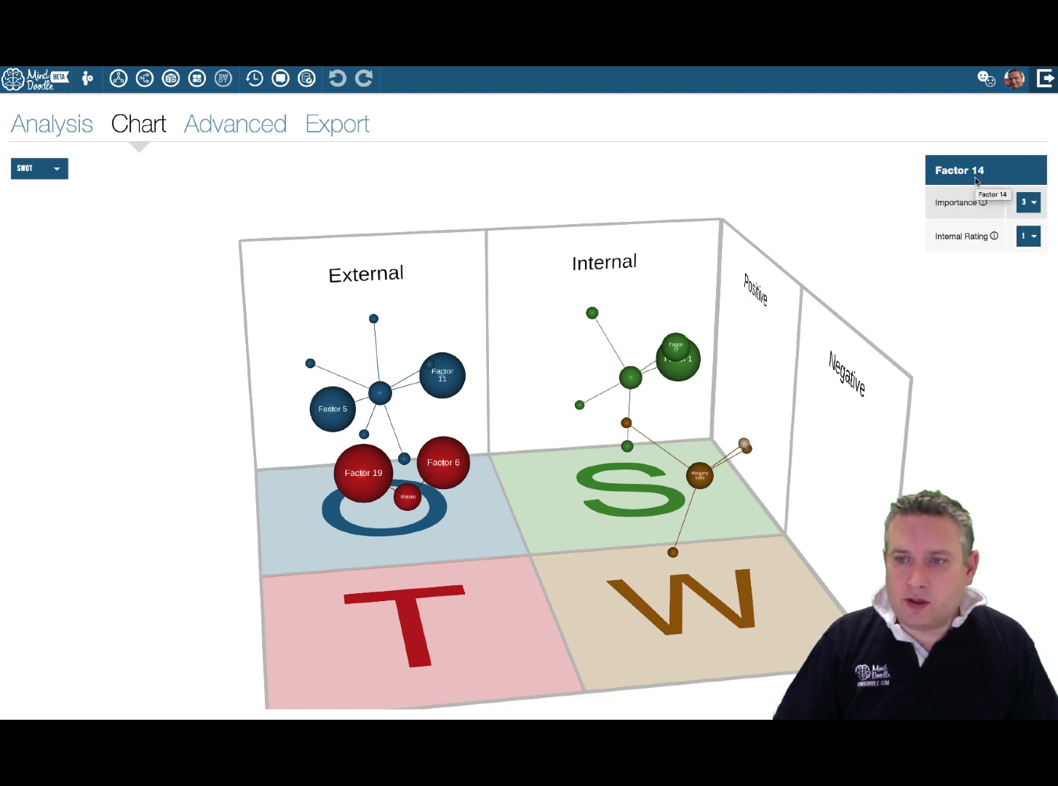
click(1030, 204)
click(1032, 328)
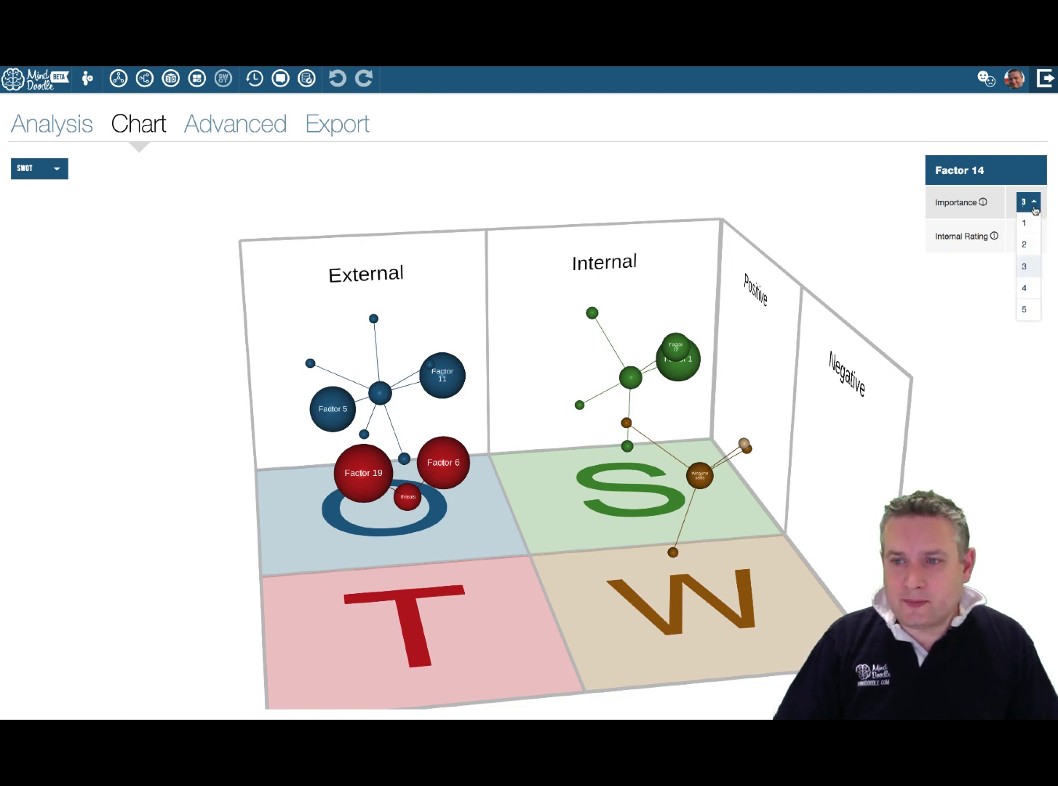
click(1026, 266)
click(1034, 236)
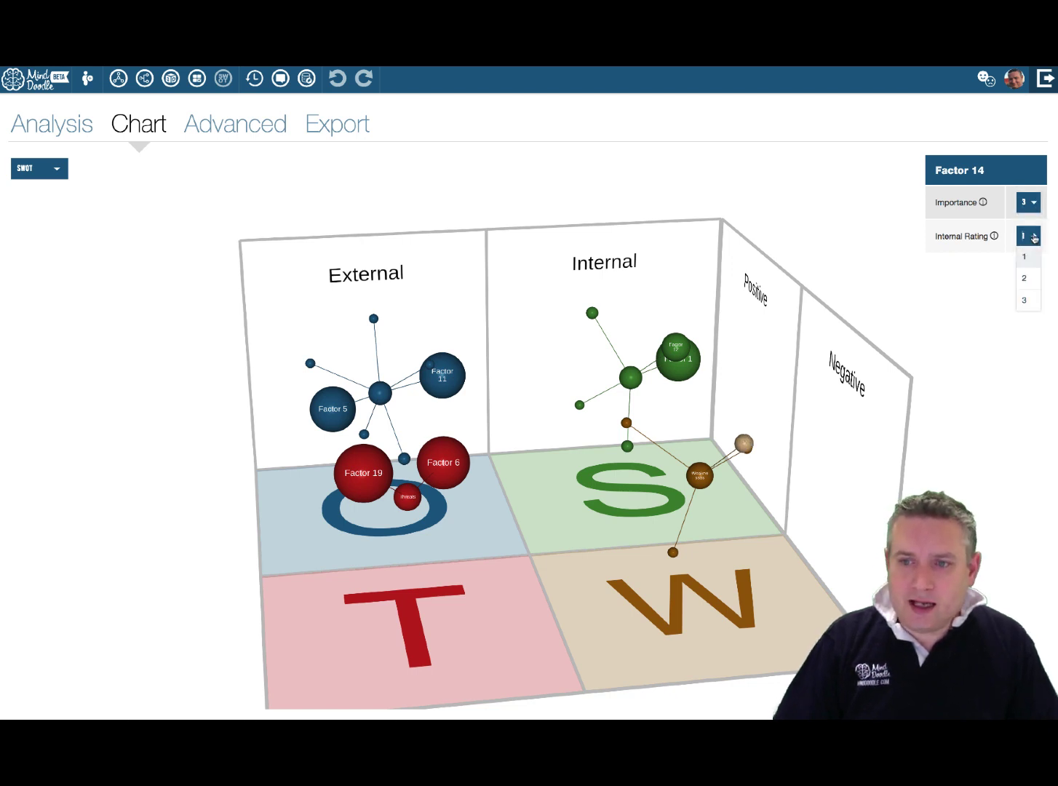
click(1032, 300)
- Rotate the 3D chart and check sphere weights, with Factor 14 now weighted 15
drag(778, 587, 843, 586)
mouse_move(794, 430)
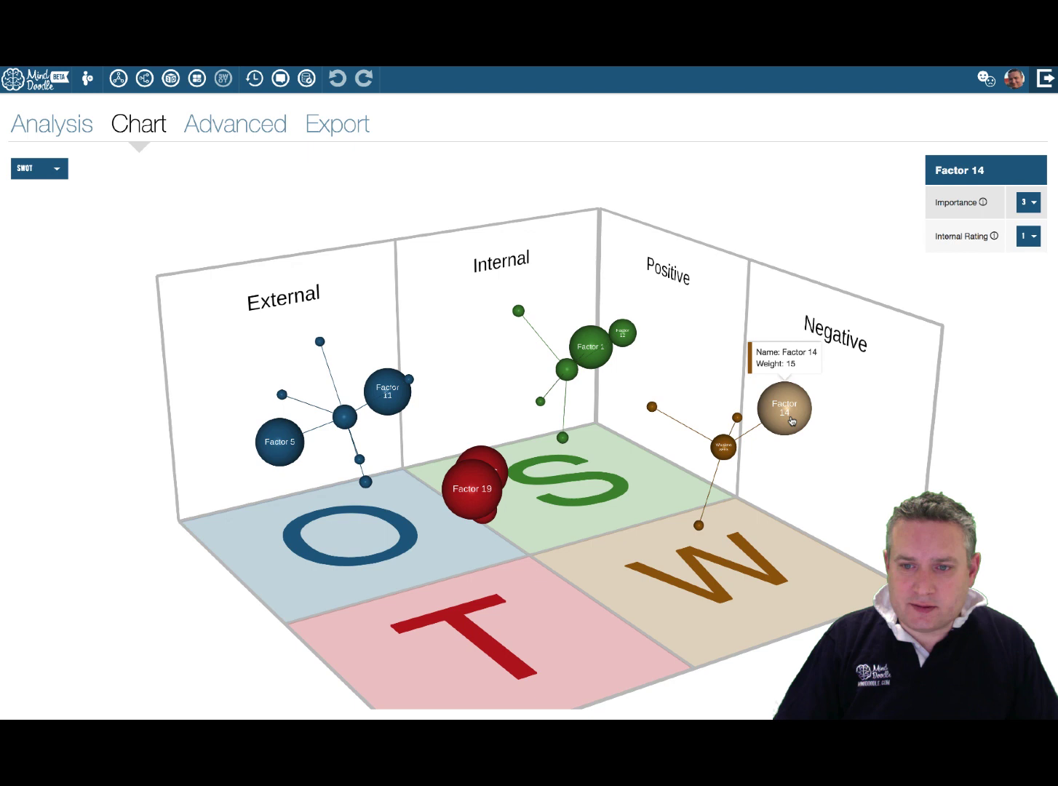
mouse_move(626, 337)
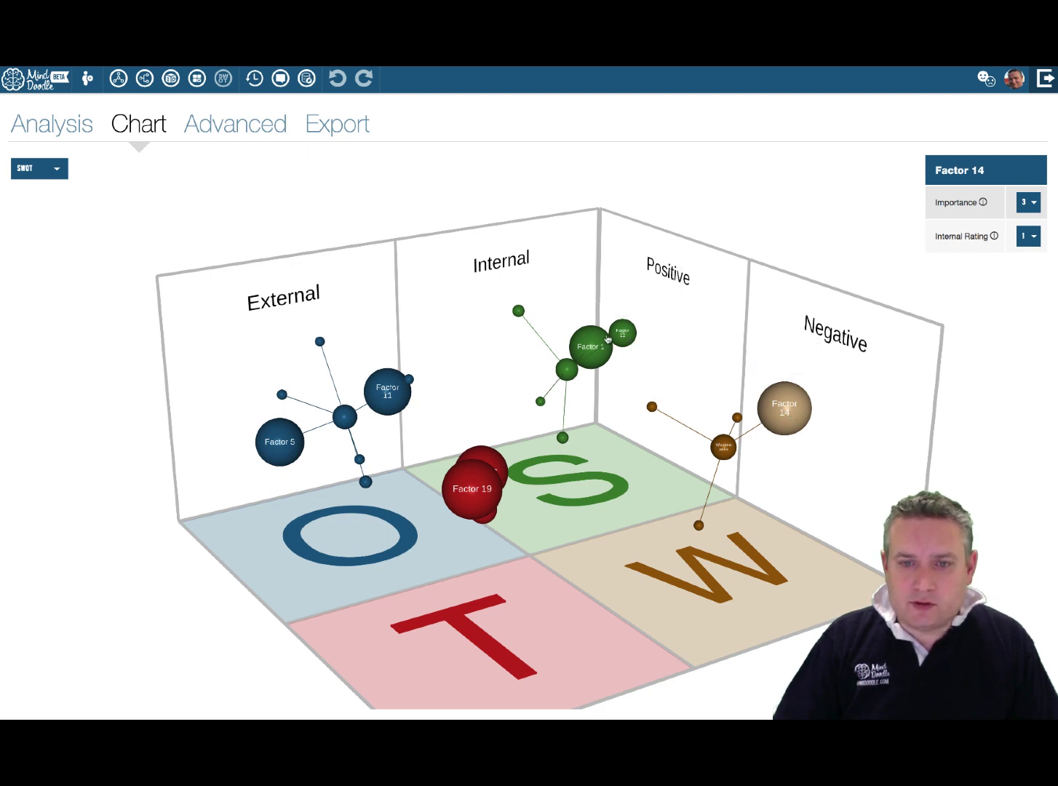
mouse_move(588, 353)
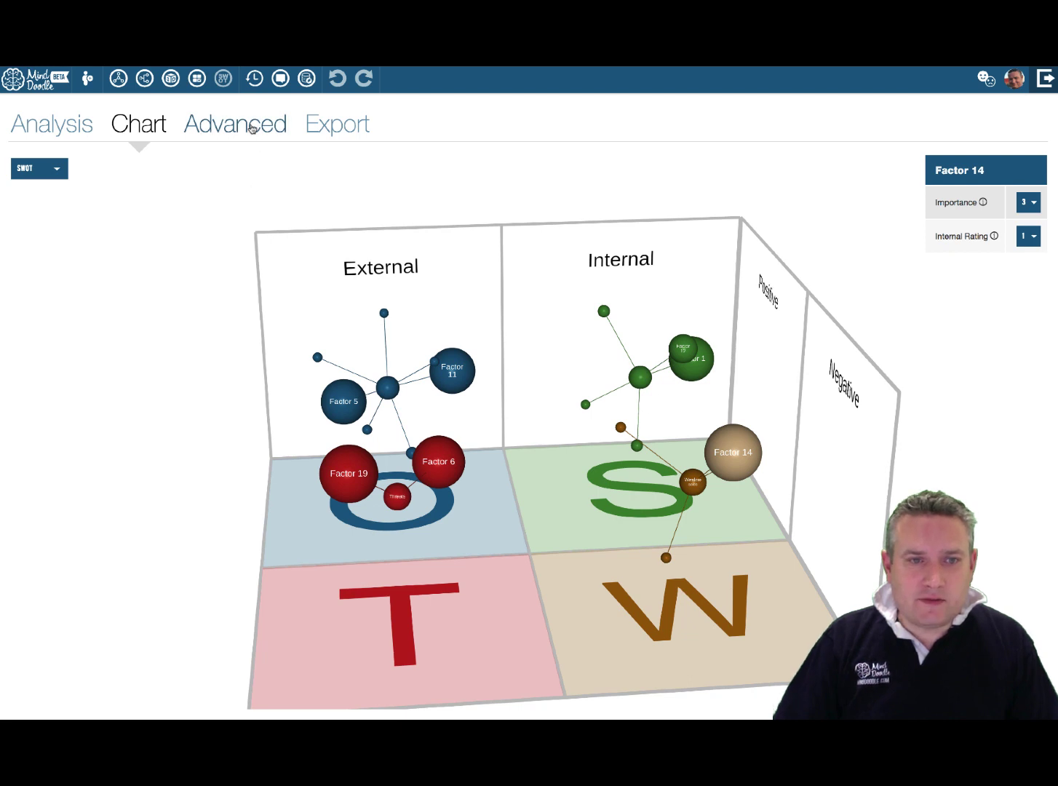
- Type the reasoning 'This is what I think ...' for Factor 13 in the Strengths table
click(251, 128)
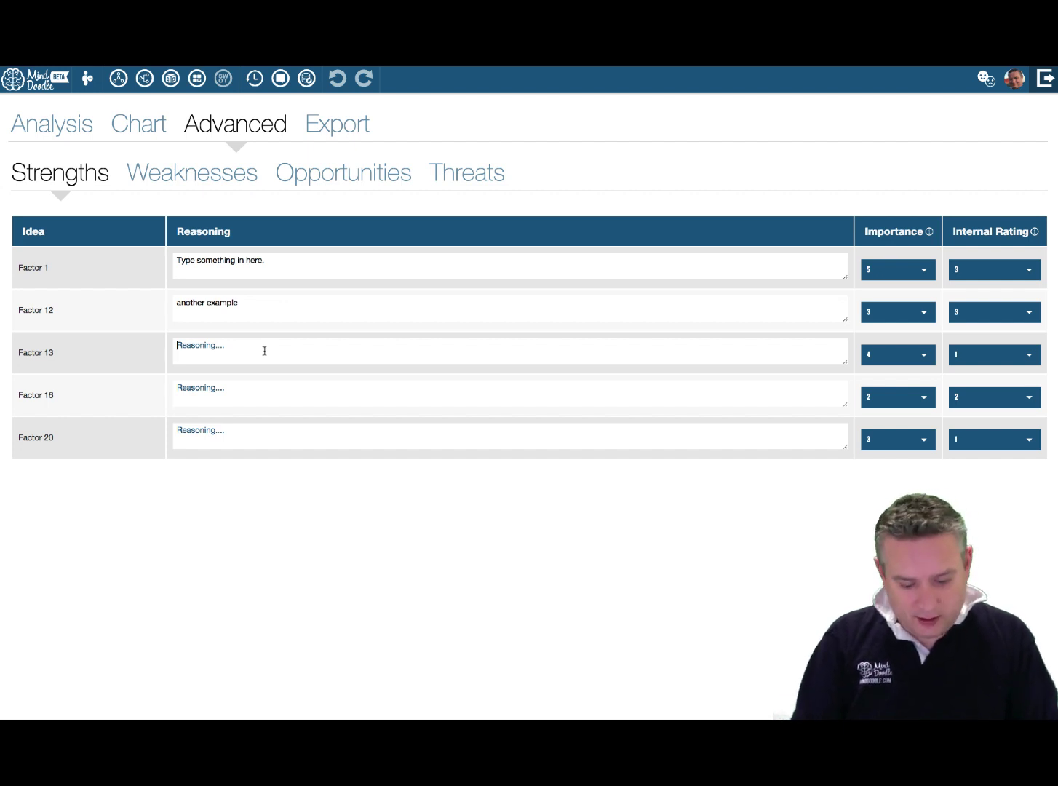
text(This is  qh)
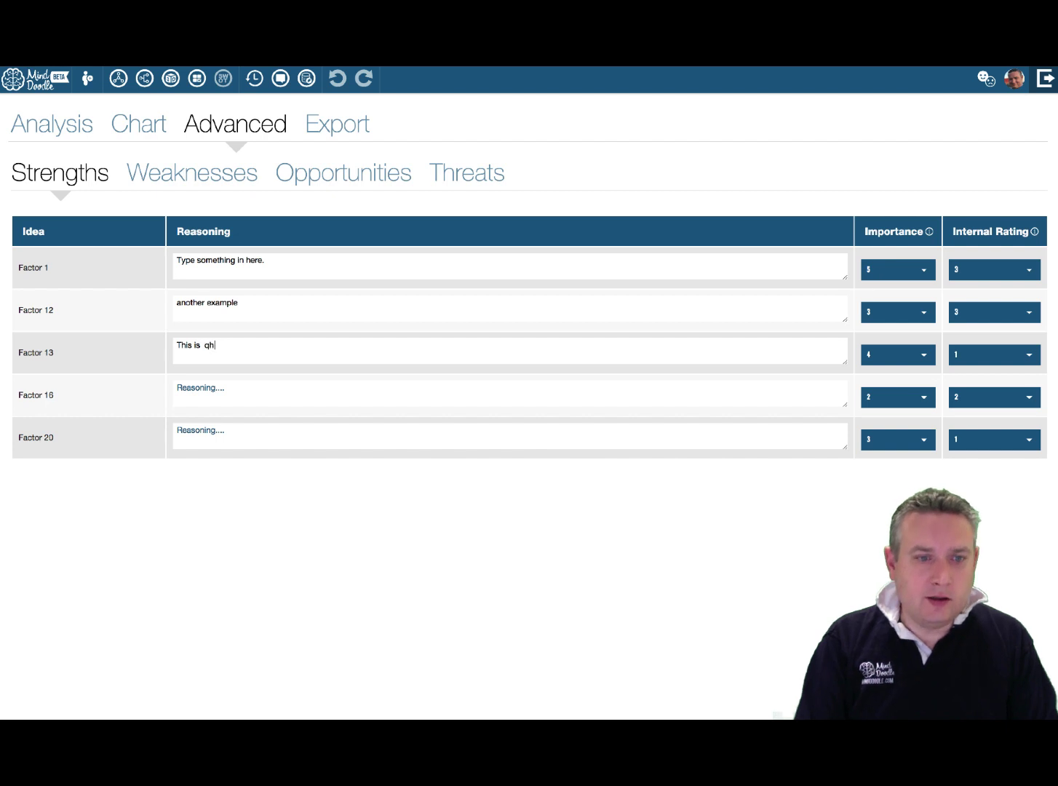
key(BackSpace)
key(BackSpace)
text(what I)
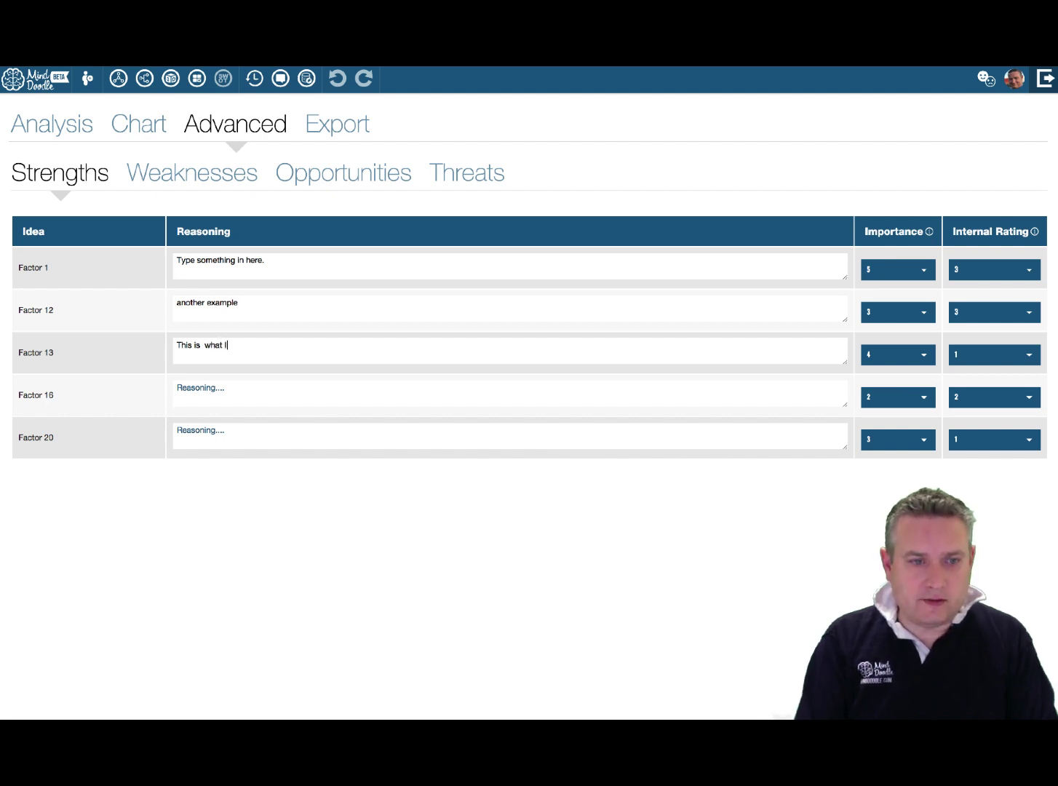
text( think ...)
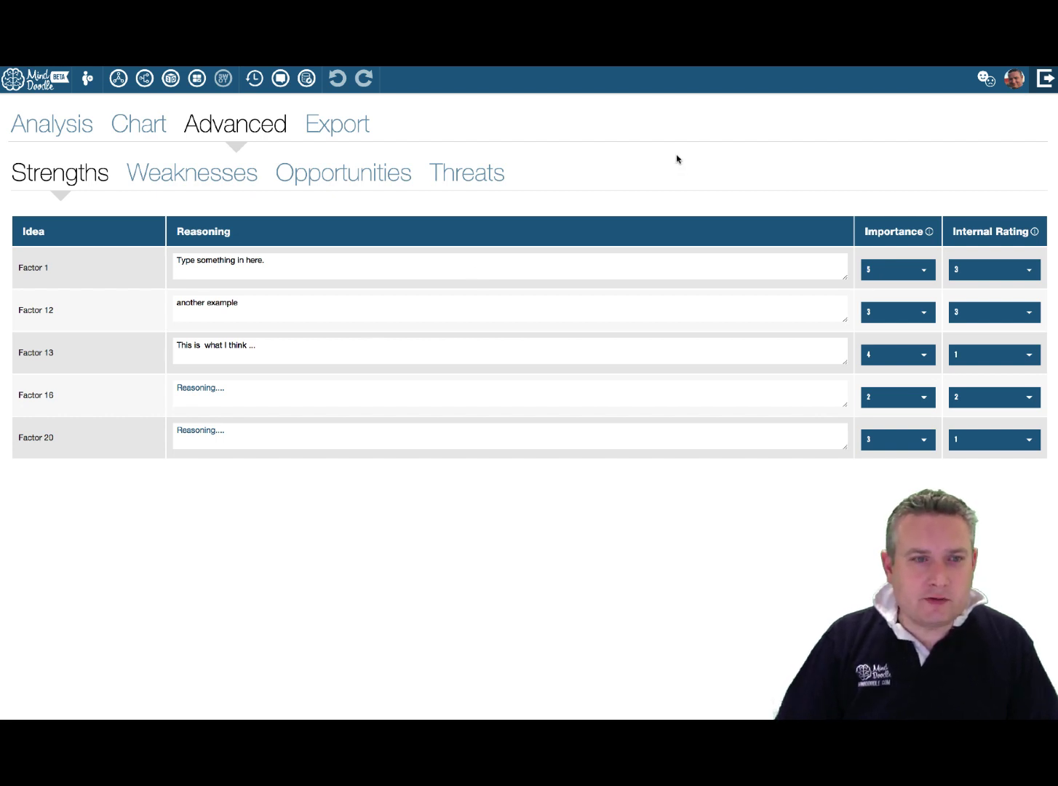
- Add a 'Remedy this' task to weakness Factor 7 on the Analysis board
click(66, 127)
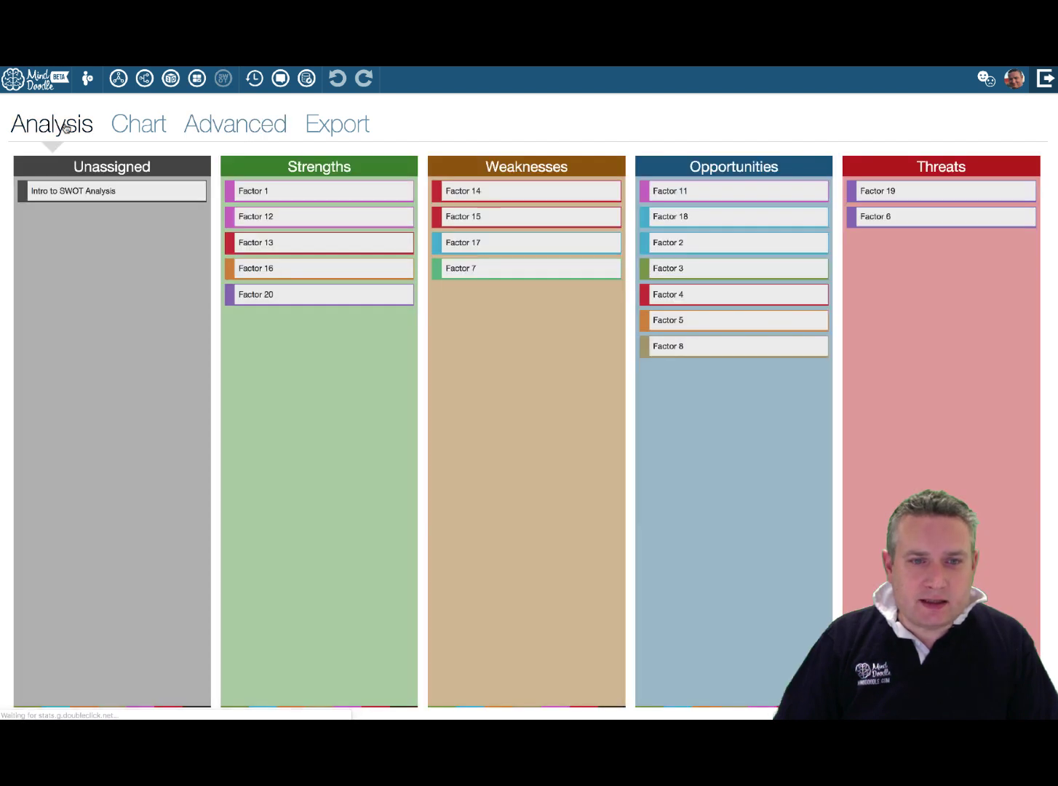
click(295, 299)
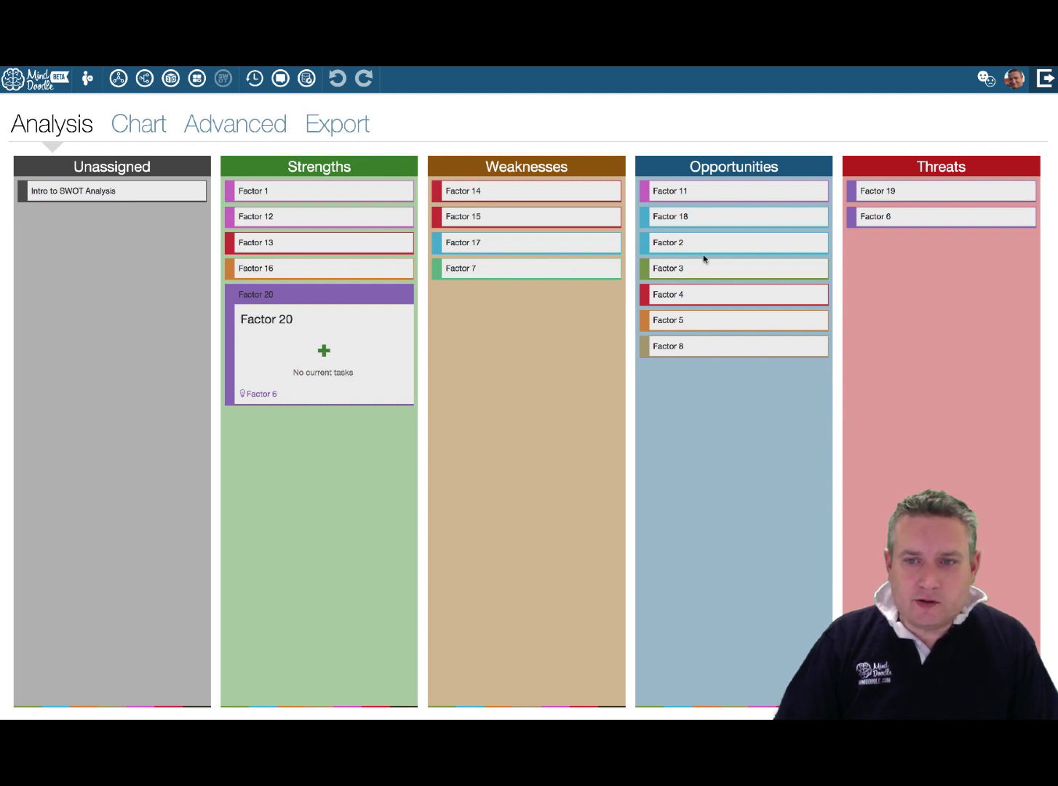
click(548, 269)
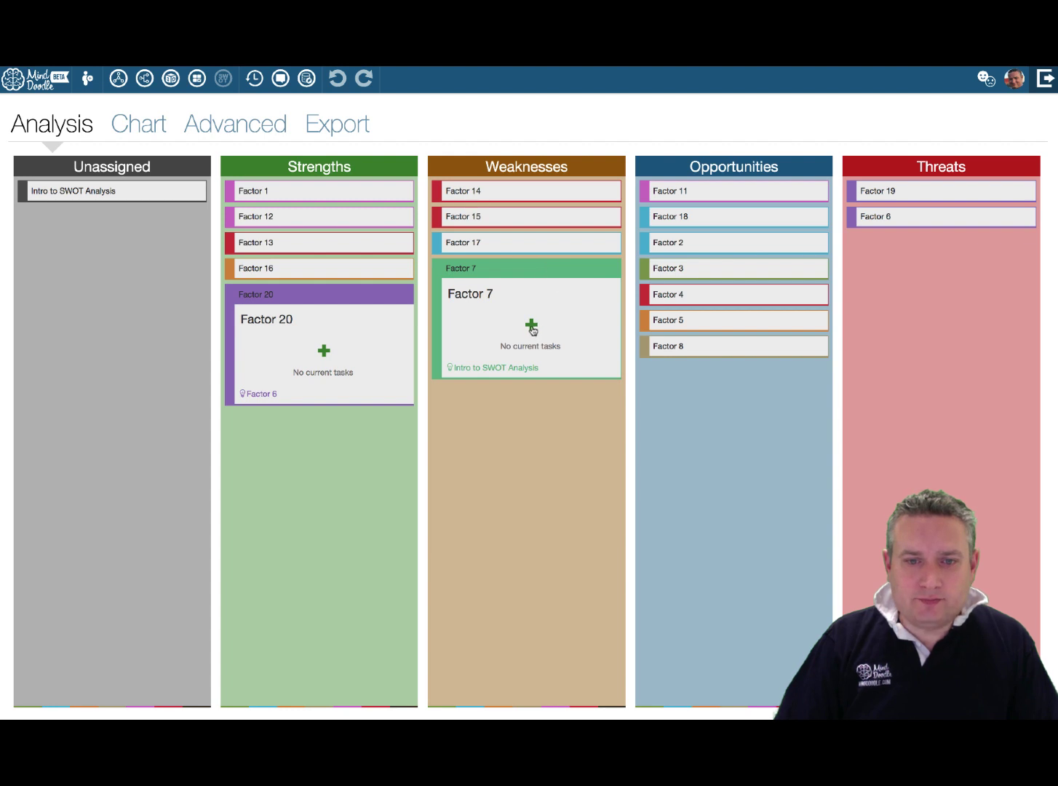
click(531, 325)
text(Remedy this)
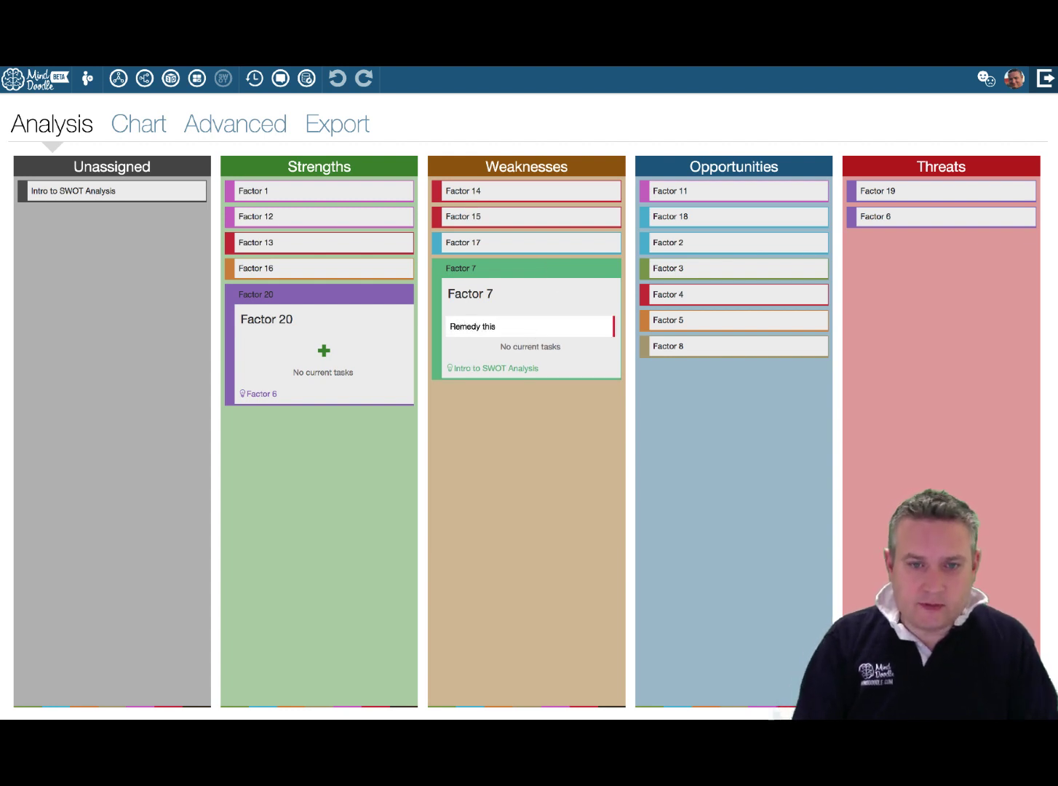
key(Return)
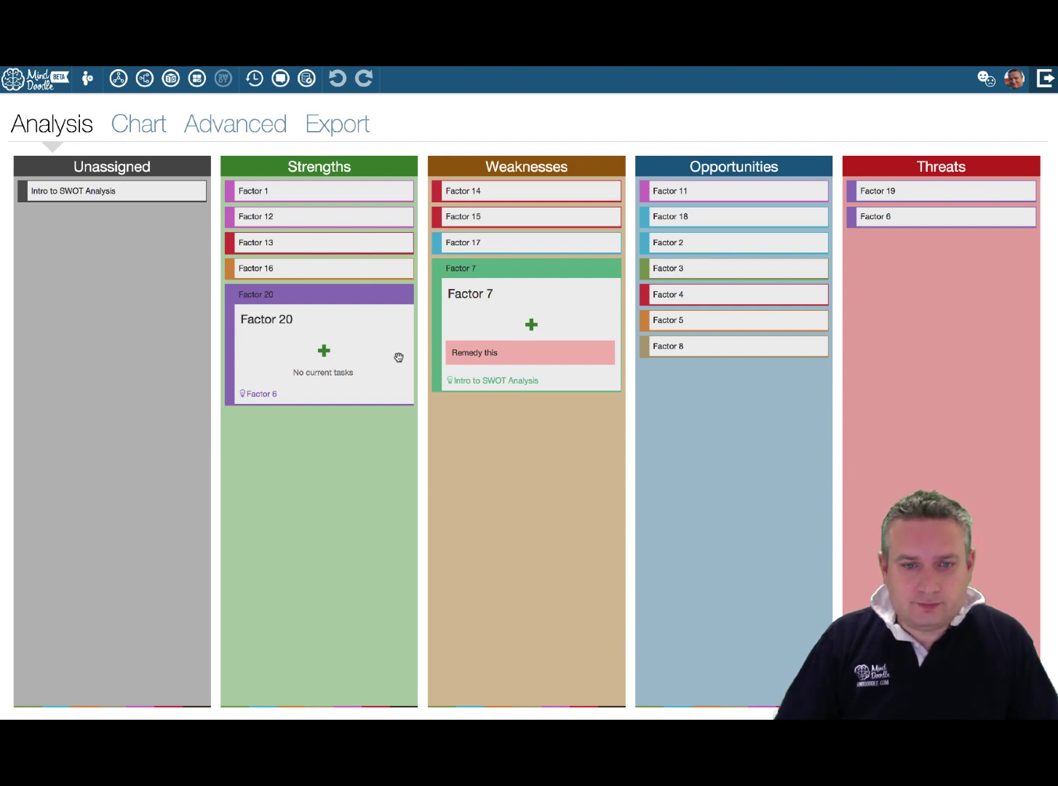
mouse_move(565, 363)
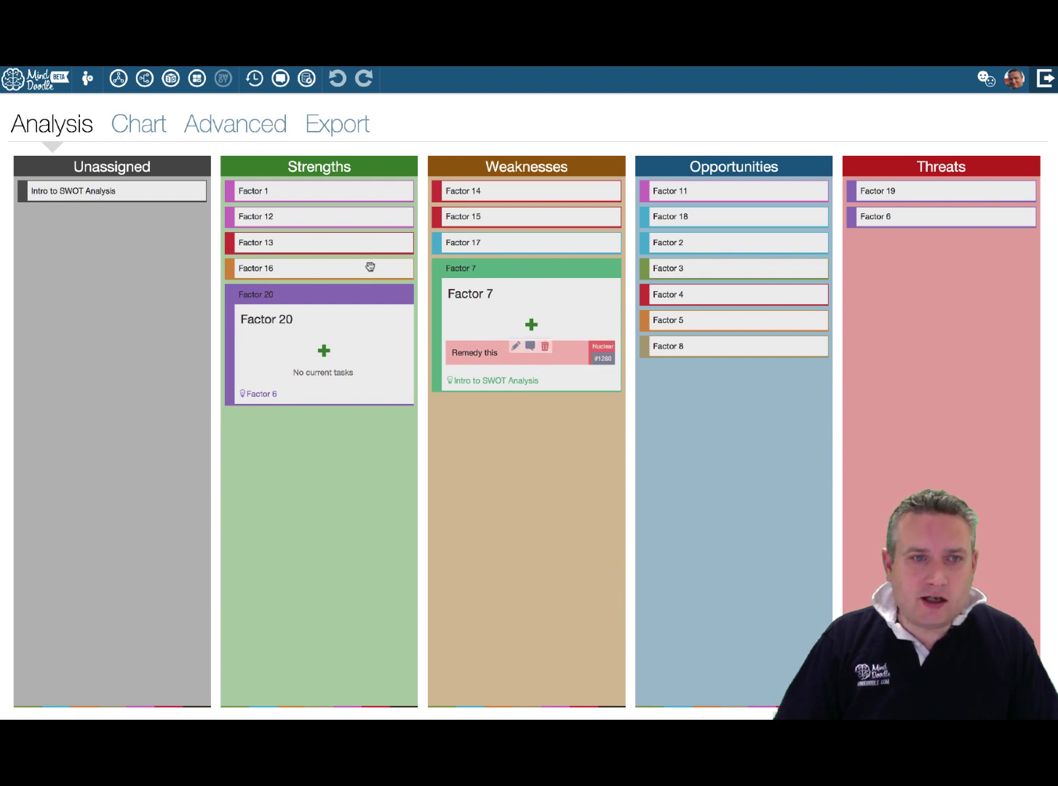
- Move the 'Remedy this' card from Backlog into In Progress on the First Sprint board
click(197, 78)
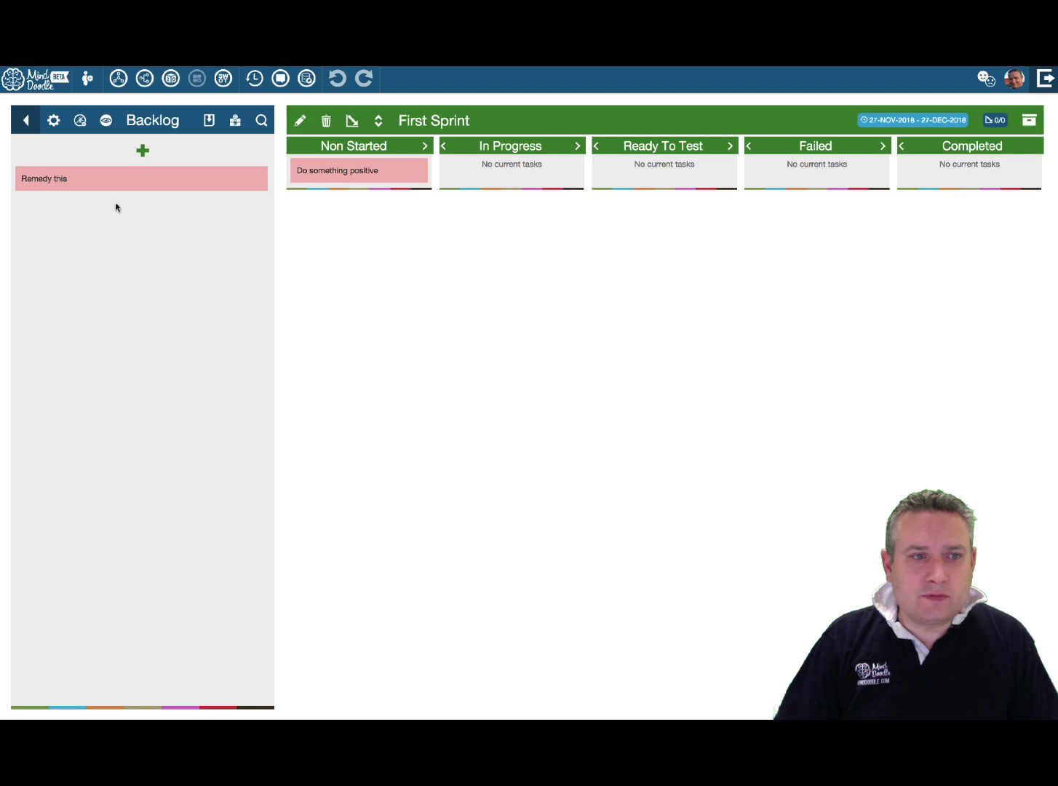
click(93, 183)
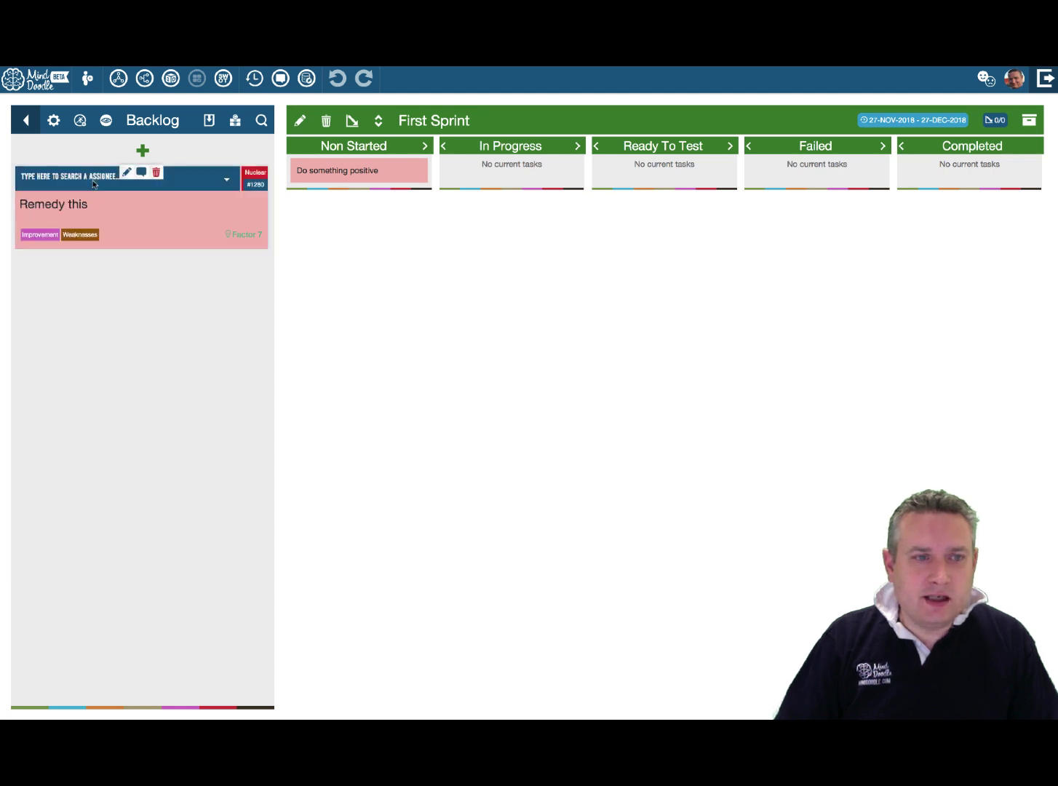
click(168, 221)
drag(66, 180, 495, 173)
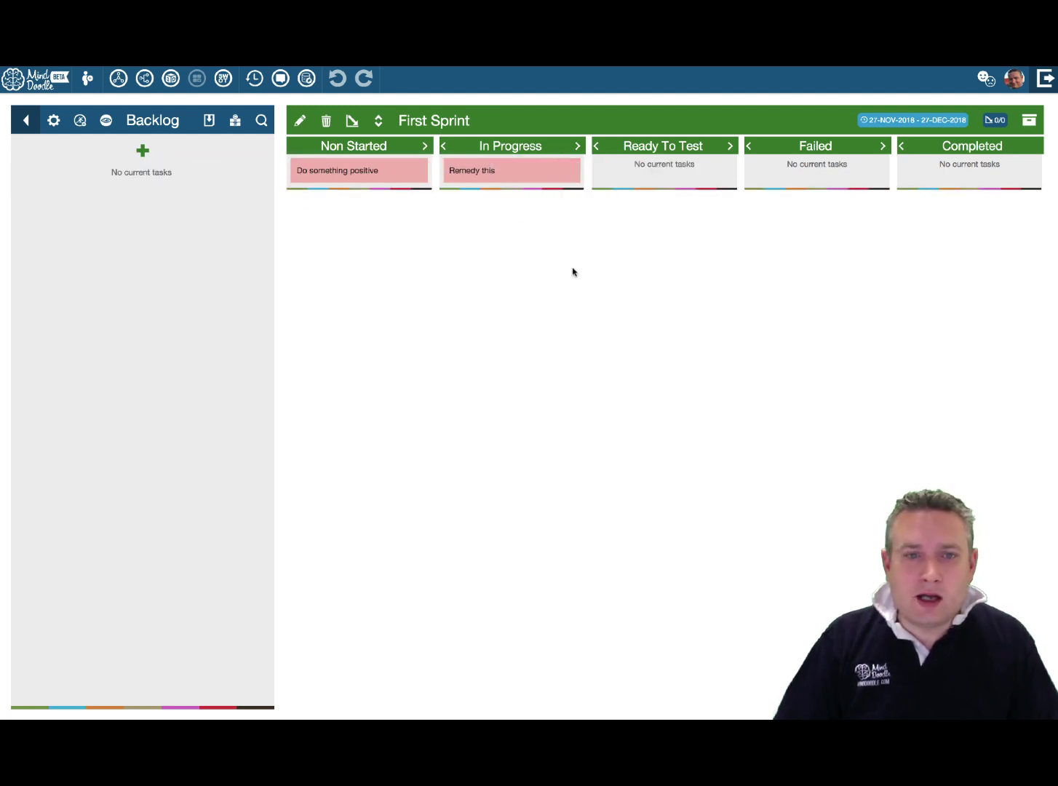